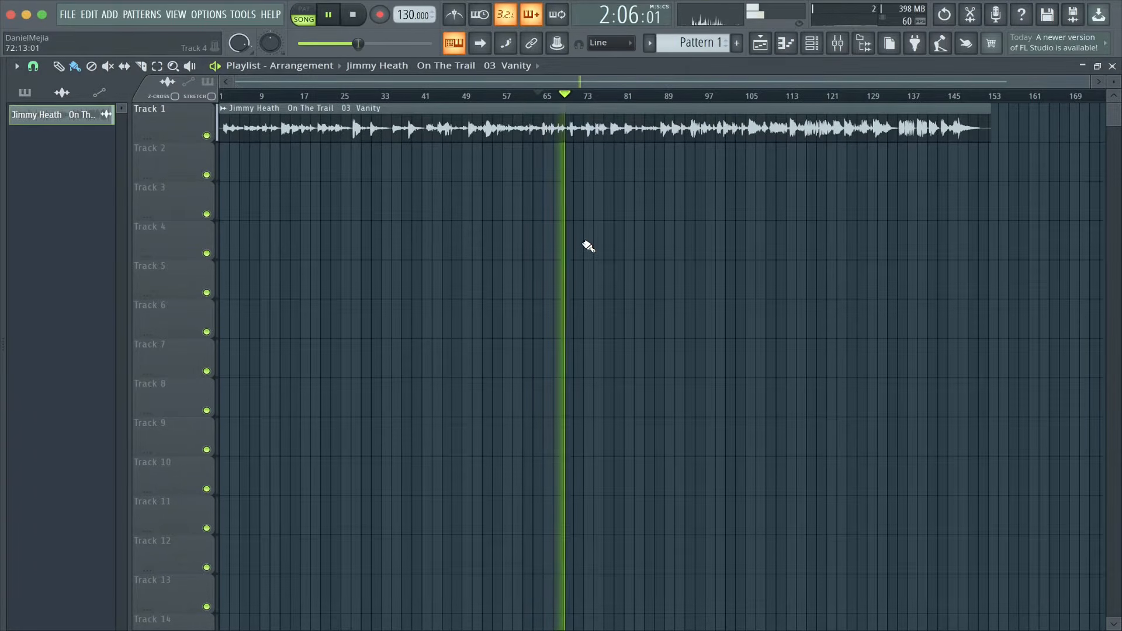
Step: Jump the playback position of the Jimmy Heath sample to about bar 94
{"action": "left_click", "coordinate": [693, 95]}
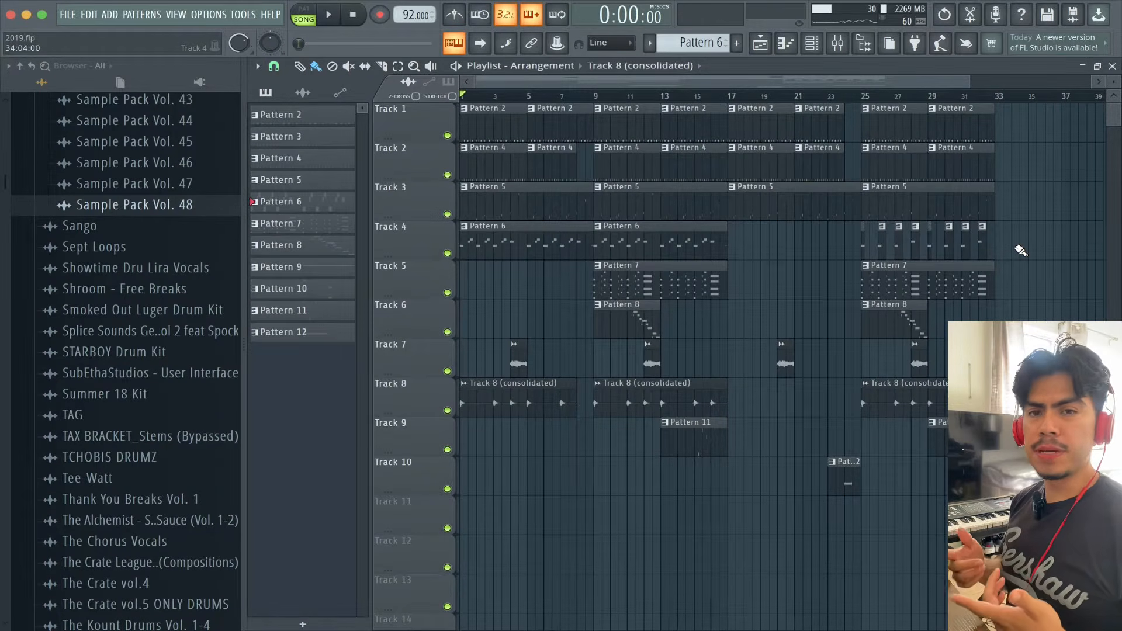
Step: Play the full 2019.flp arrangement from the start, and play it again with Tracks 3 to 8 muted
{"action": "key", "text": "space"}
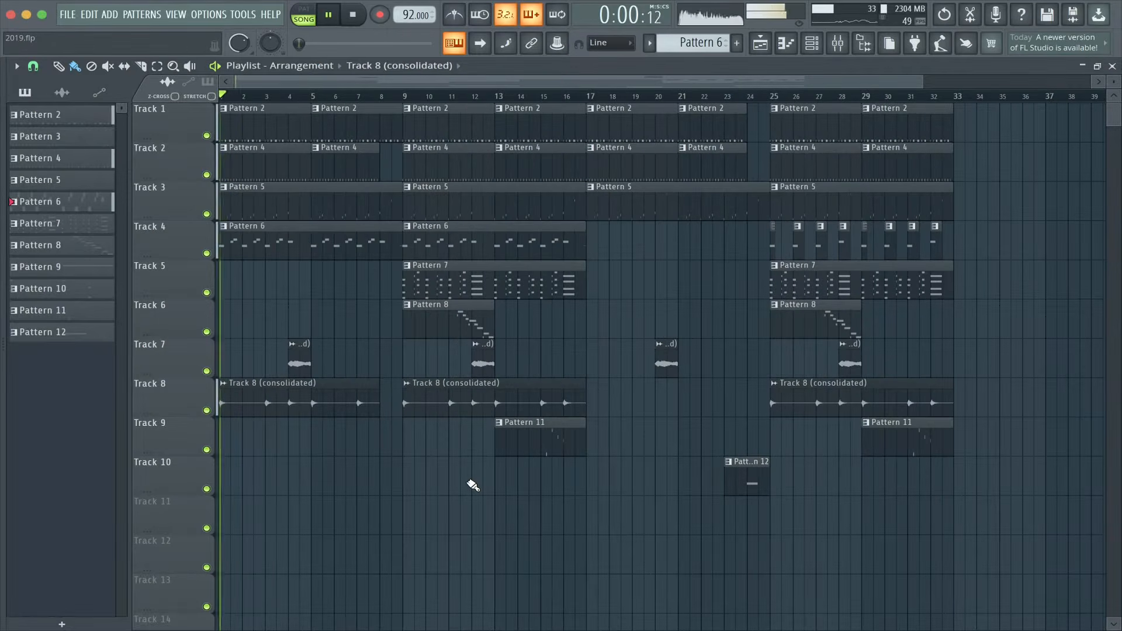
{"action": "key", "text": "XF86MonBrightnessUp"}
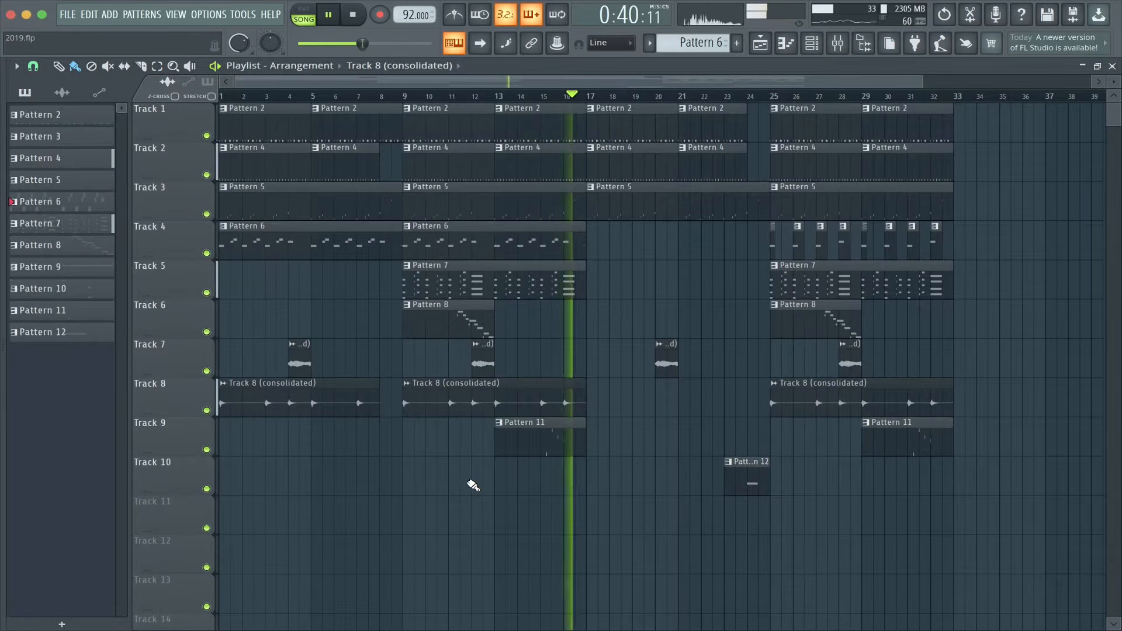
{"action": "key", "text": "space"}
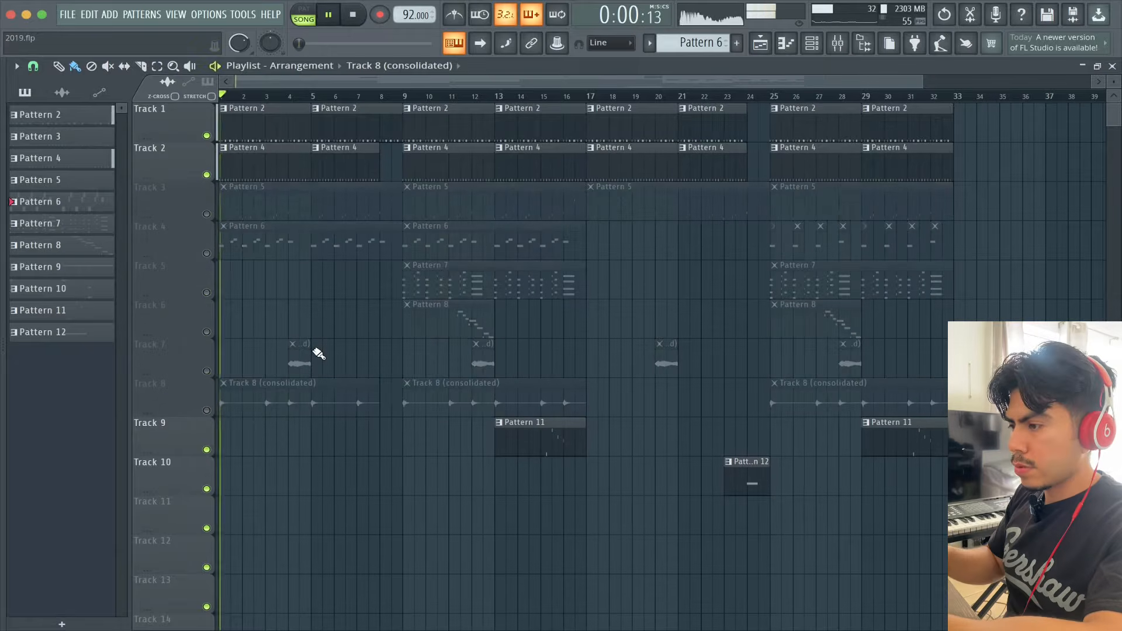
{"action": "key", "text": "space"}
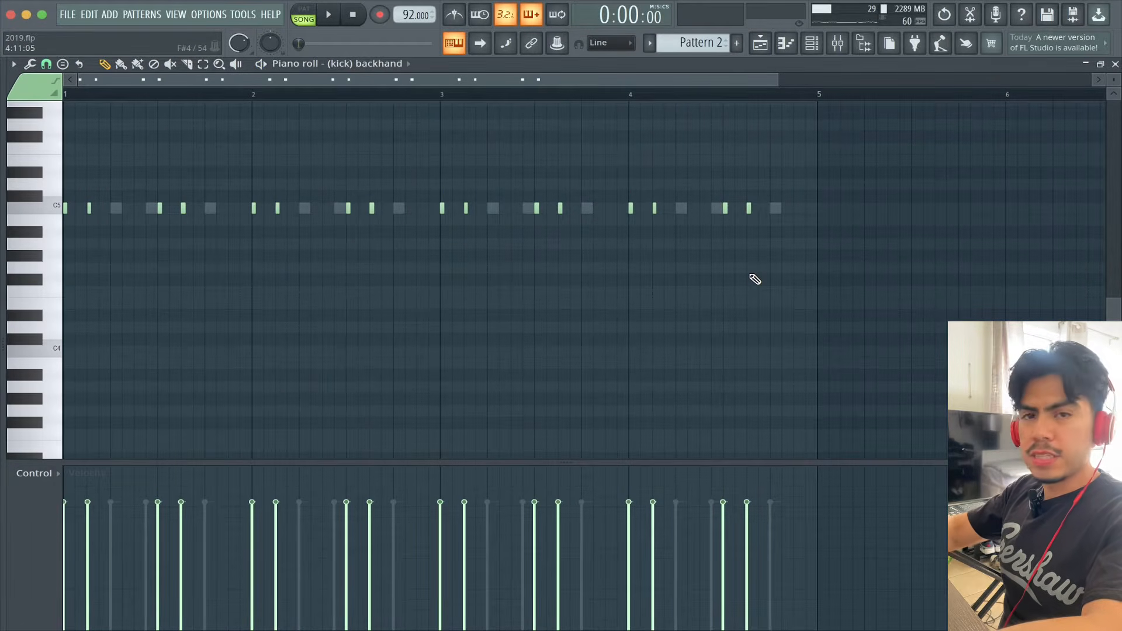
Step: Play the kick and metro rim parts of Pattern 2 and the clean hi-hat part of Pattern 4 in the piano roll
{"action": "key", "text": "space"}
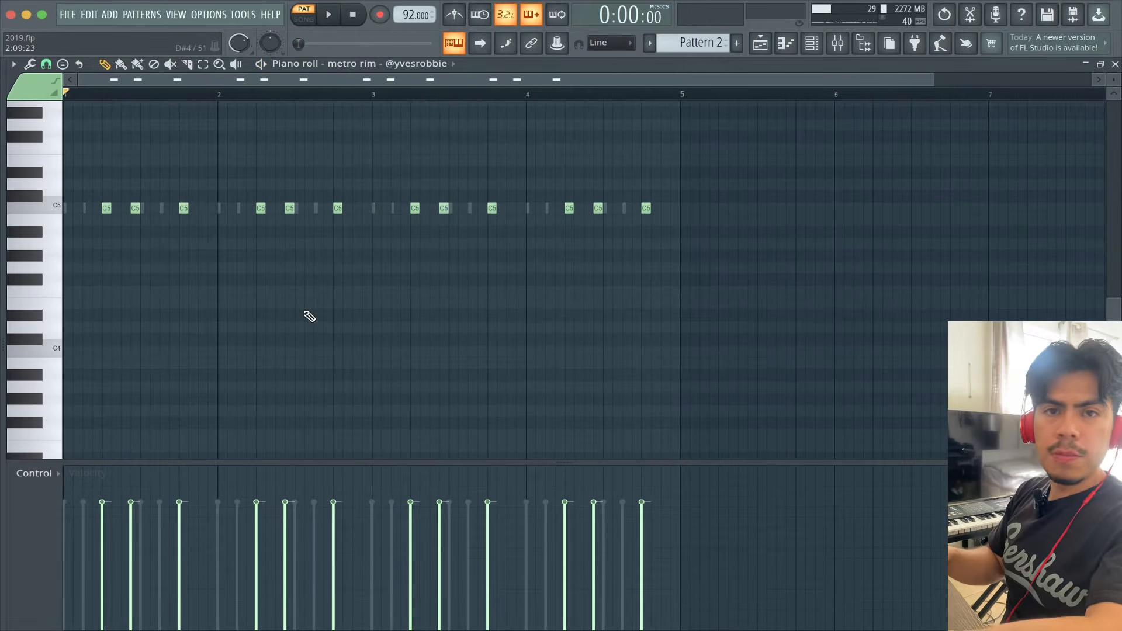
{"action": "key", "text": "space"}
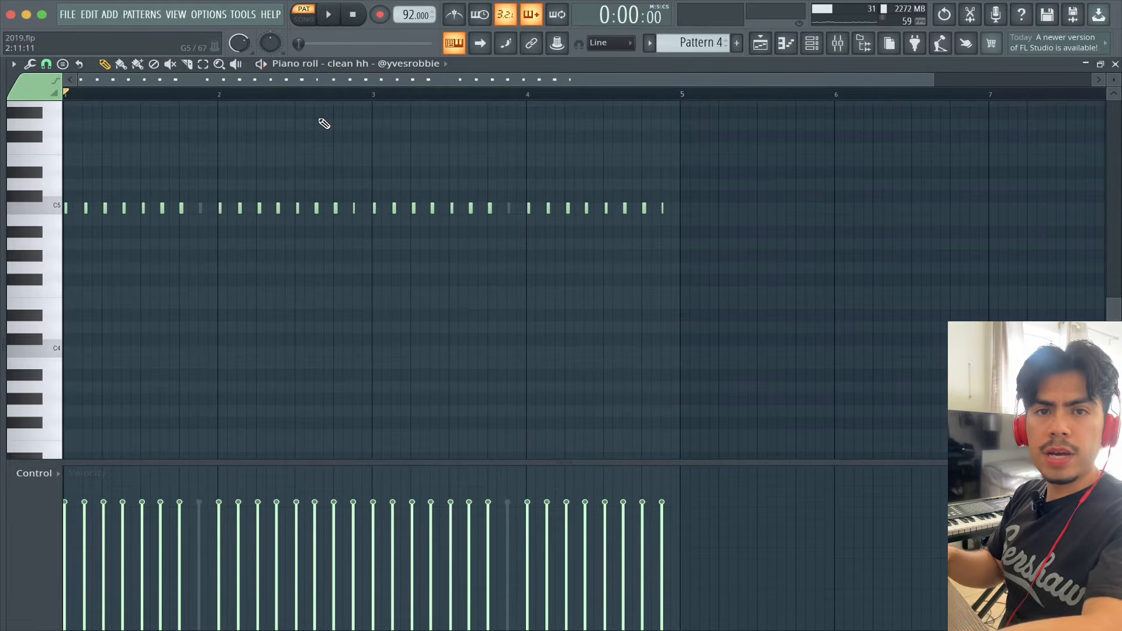
{"action": "key", "text": "space"}
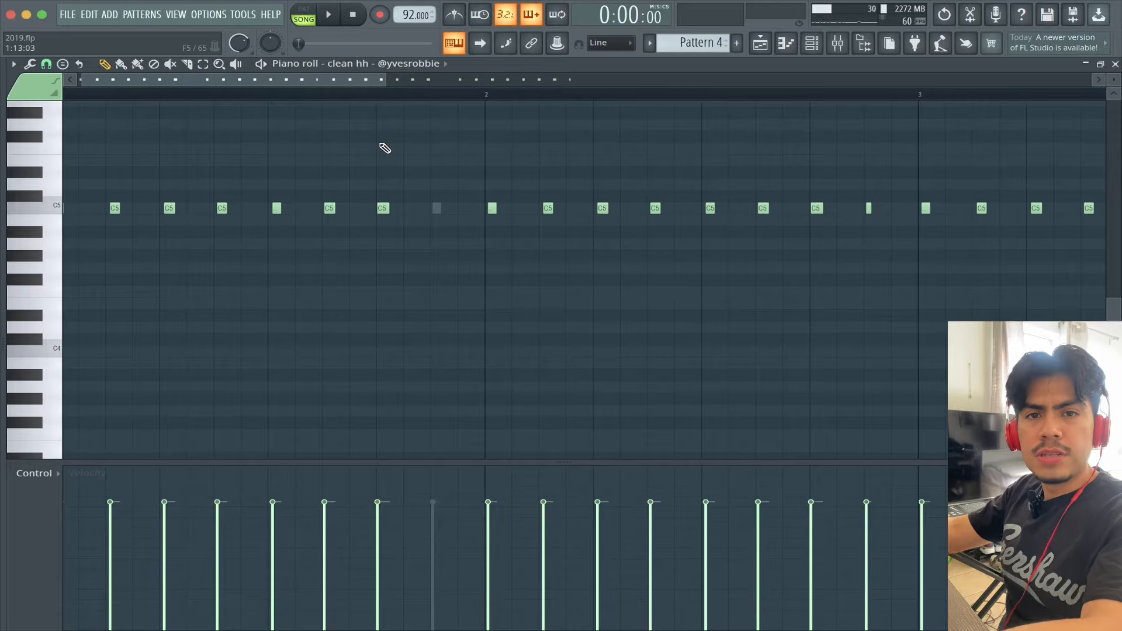
Step: Move Pattern 4's playback position to just before the loose open hat note in bar 1, and close the piano roll
{"action": "left_click", "coordinate": [210, 14]}
{"action": "left_click", "coordinate": [231, 43]}
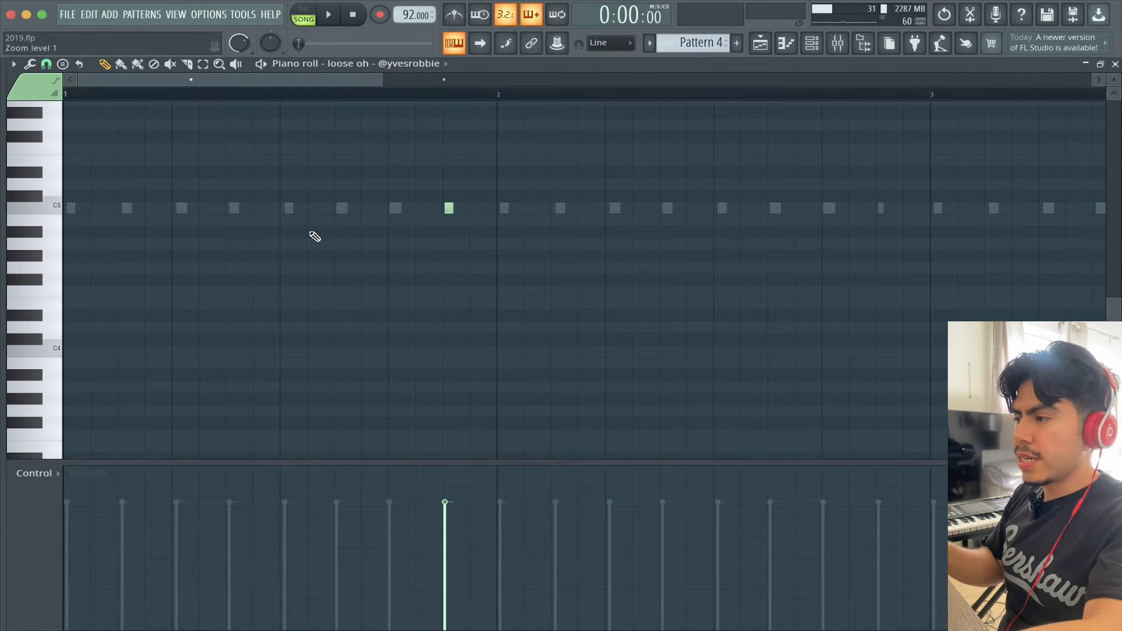
{"action": "left_click", "coordinate": [426, 93]}
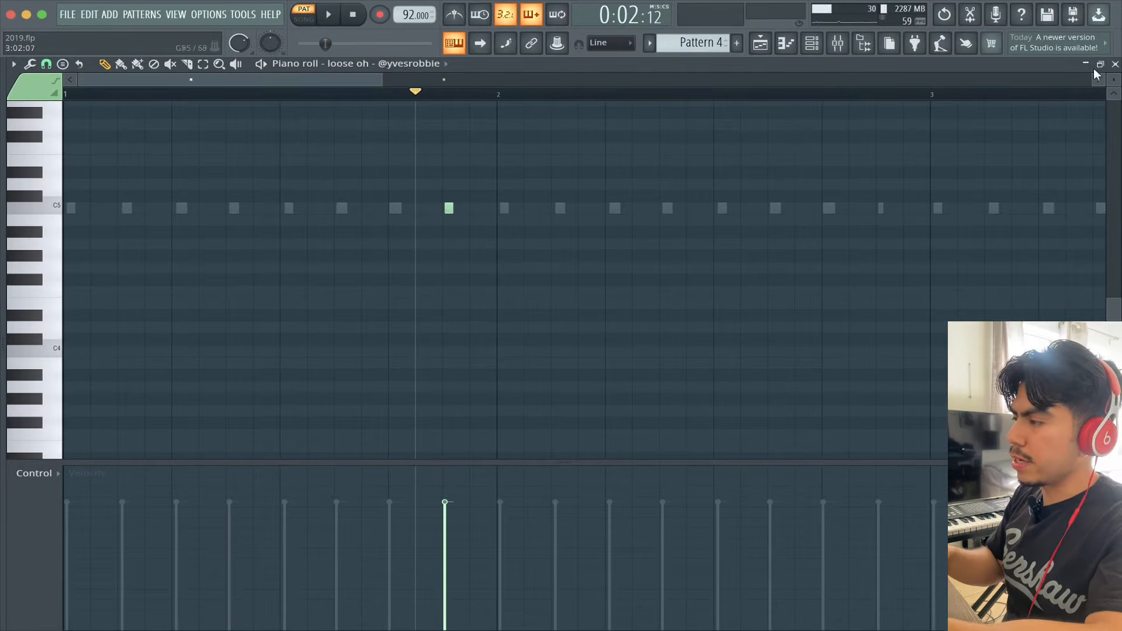
{"action": "left_click", "coordinate": [1116, 65]}
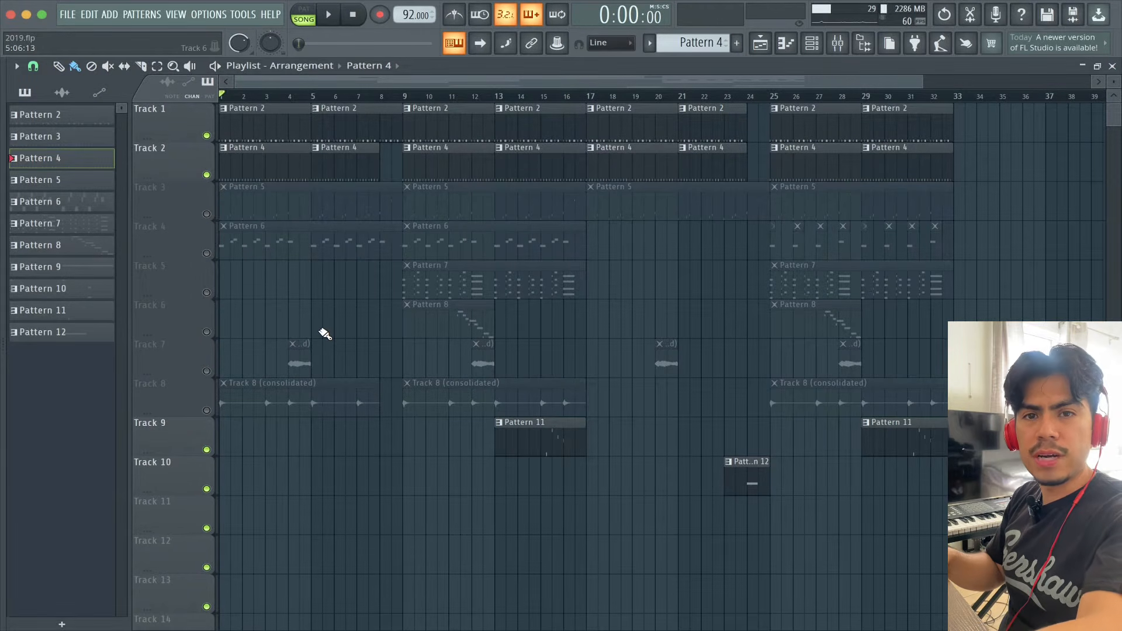
Step: Play the drum tracks together in the playlist, and play Track 3 with Pattern 5 on its own
{"action": "key", "text": "space"}
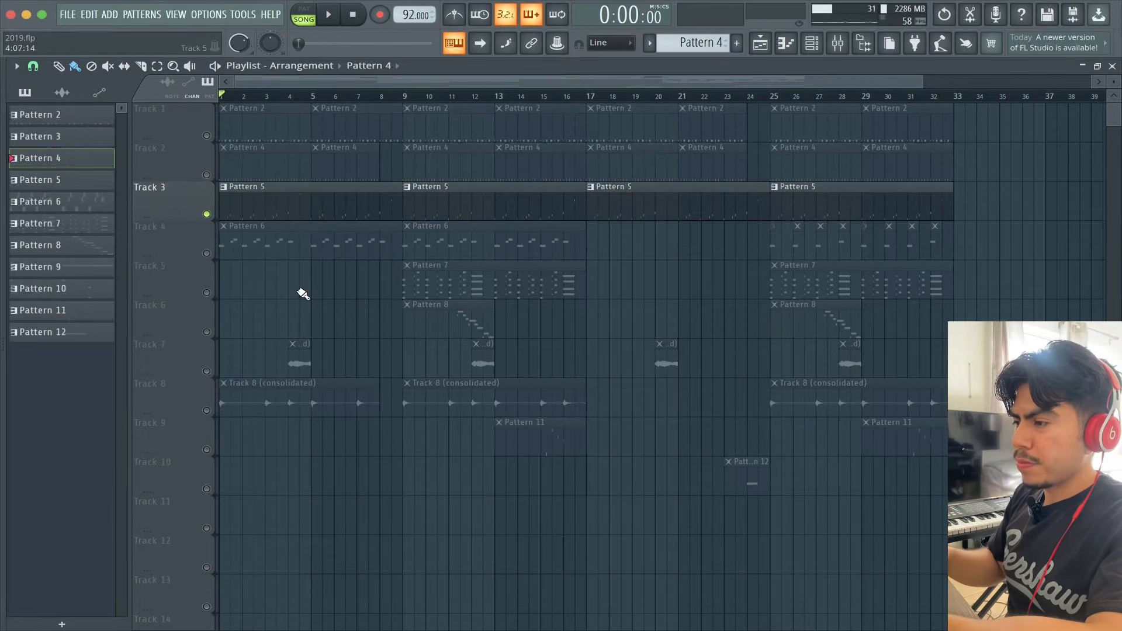
{"action": "key", "text": "space"}
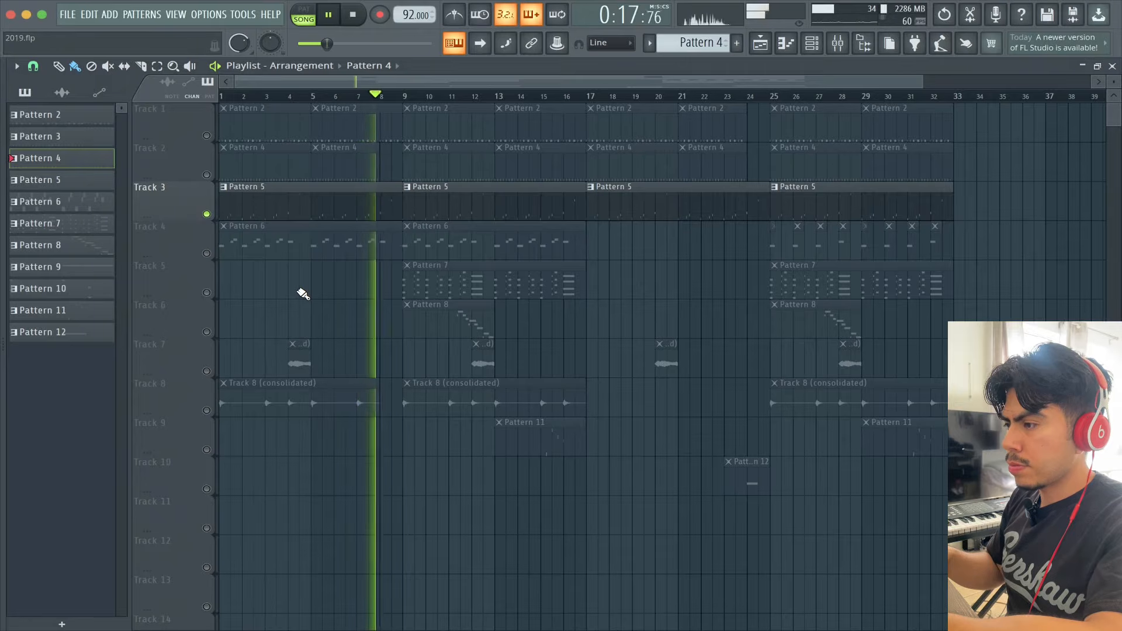
{"action": "key", "text": "space"}
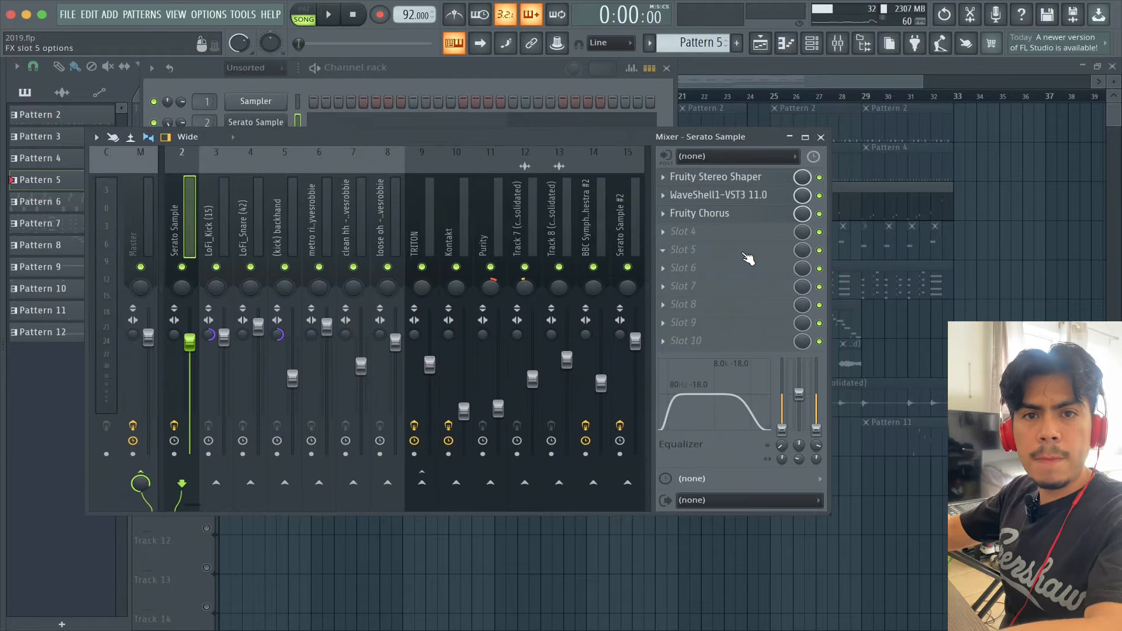
Step: Bypass the three effects on the Serato Sample mixer track, center the channel's panning and play the chopped sample
{"action": "left_click_drag", "start_coordinate": [820, 177], "coordinate": [820, 214]}
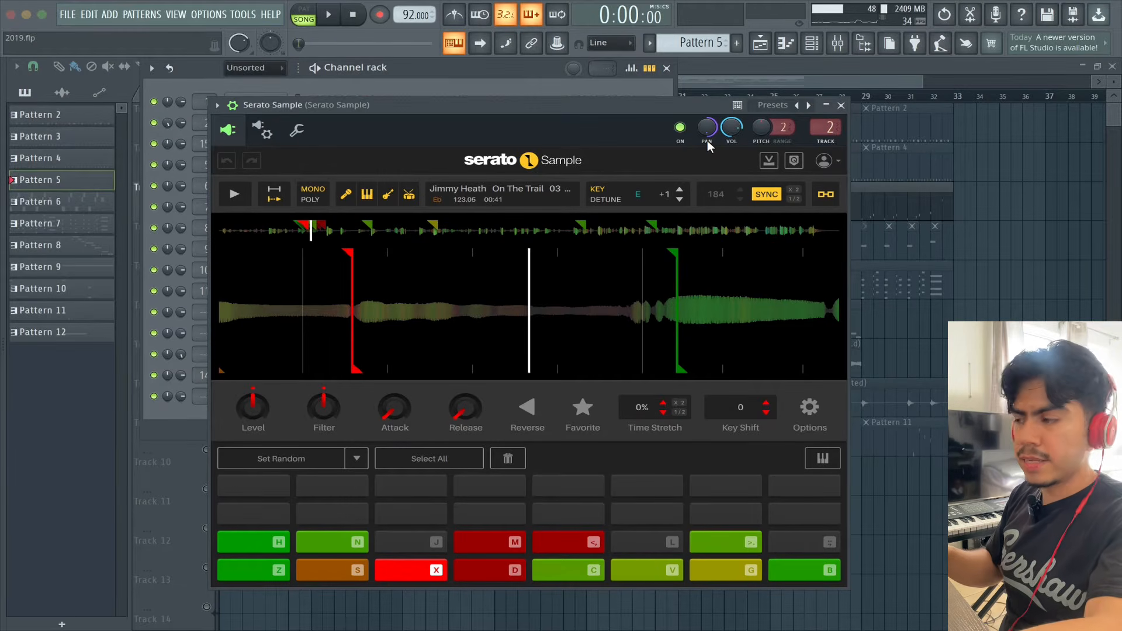
{"action": "left_click_drag", "start_coordinate": [710, 135], "coordinate": [709, 134]}
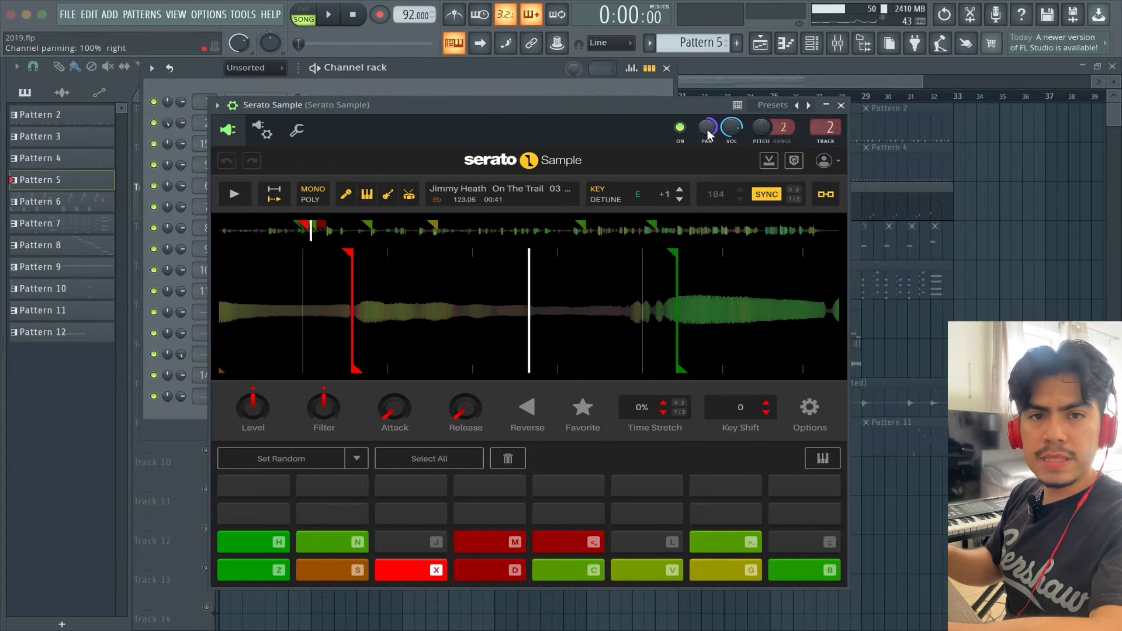
{"action": "key", "text": "space"}
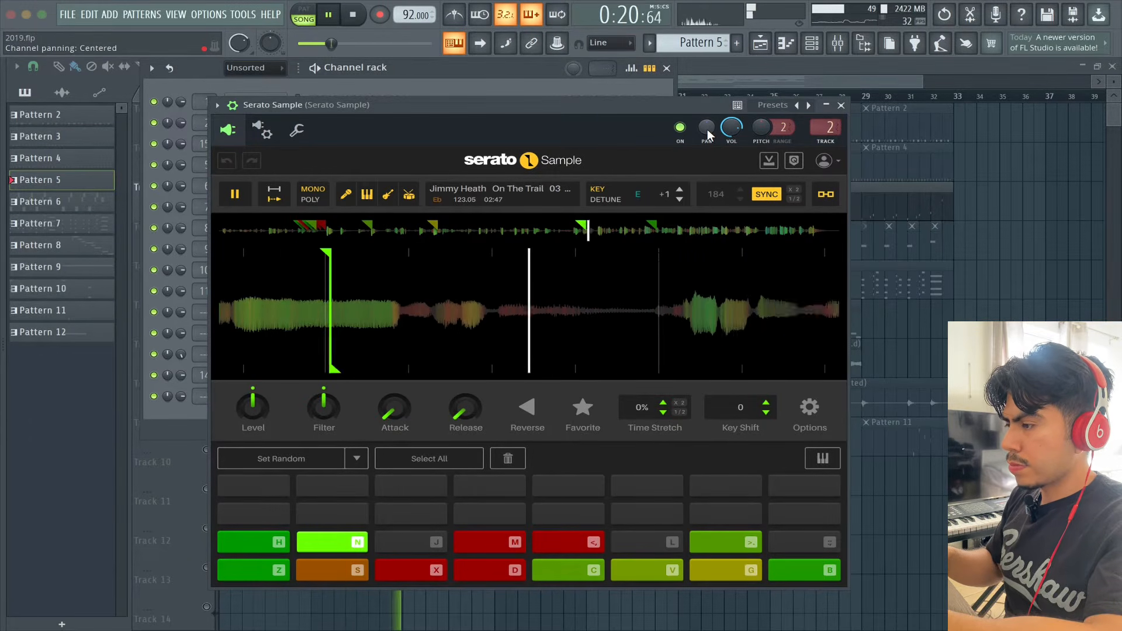
{"action": "key", "text": "space"}
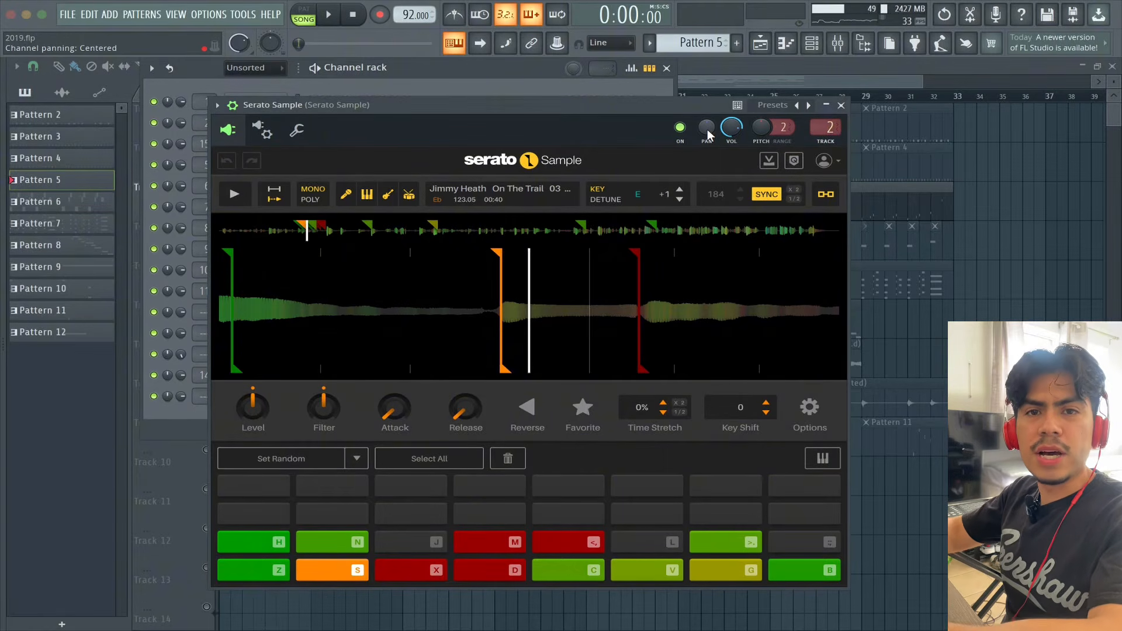
Step: Pan the Serato Sample channel 100% right and play the chopped sample
{"action": "left_click_drag", "start_coordinate": [708, 129], "coordinate": [709, 133]}
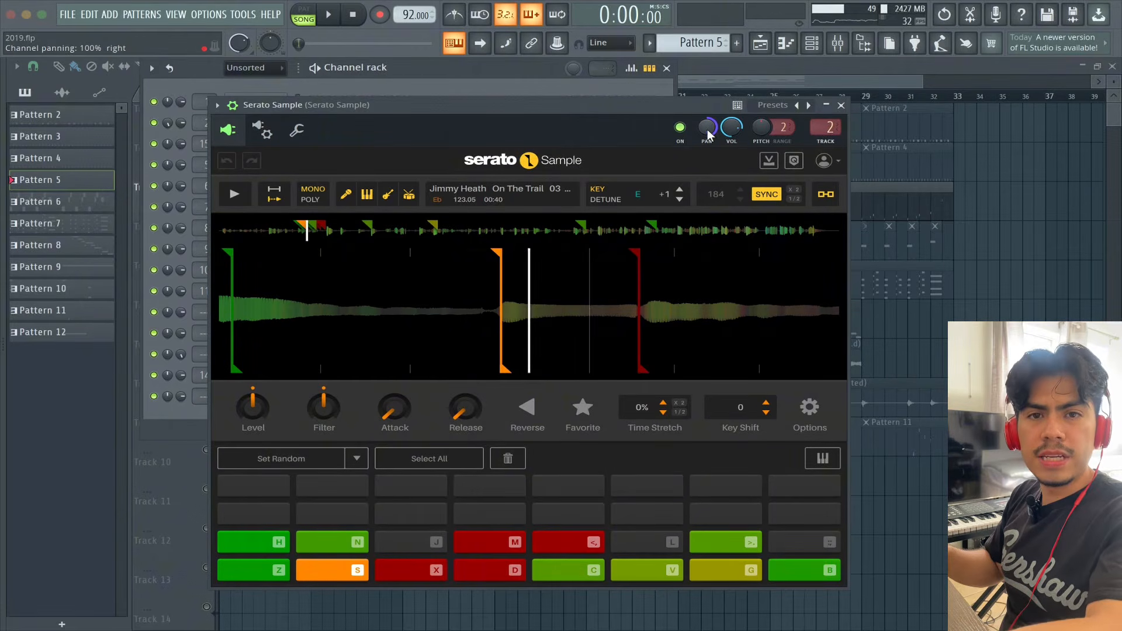
{"action": "key", "text": "space"}
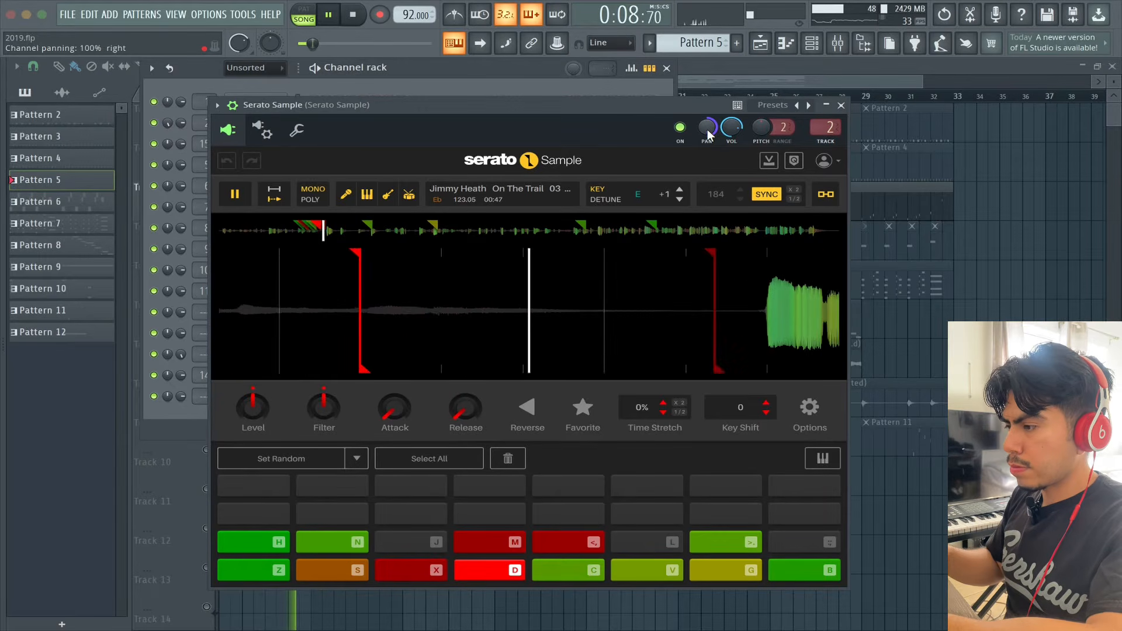
{"action": "key", "text": "space"}
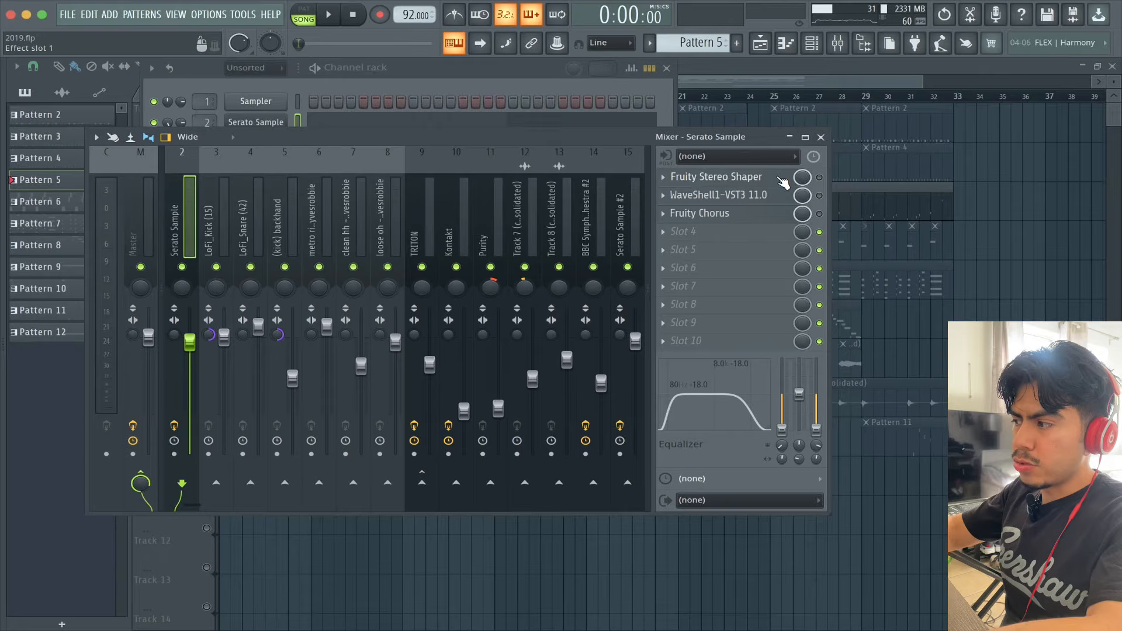
Step: Enable Fruity Stereo Shaper on the Serato Sample mixer track, open its window and play the sample through it
{"action": "left_click", "coordinate": [820, 177]}
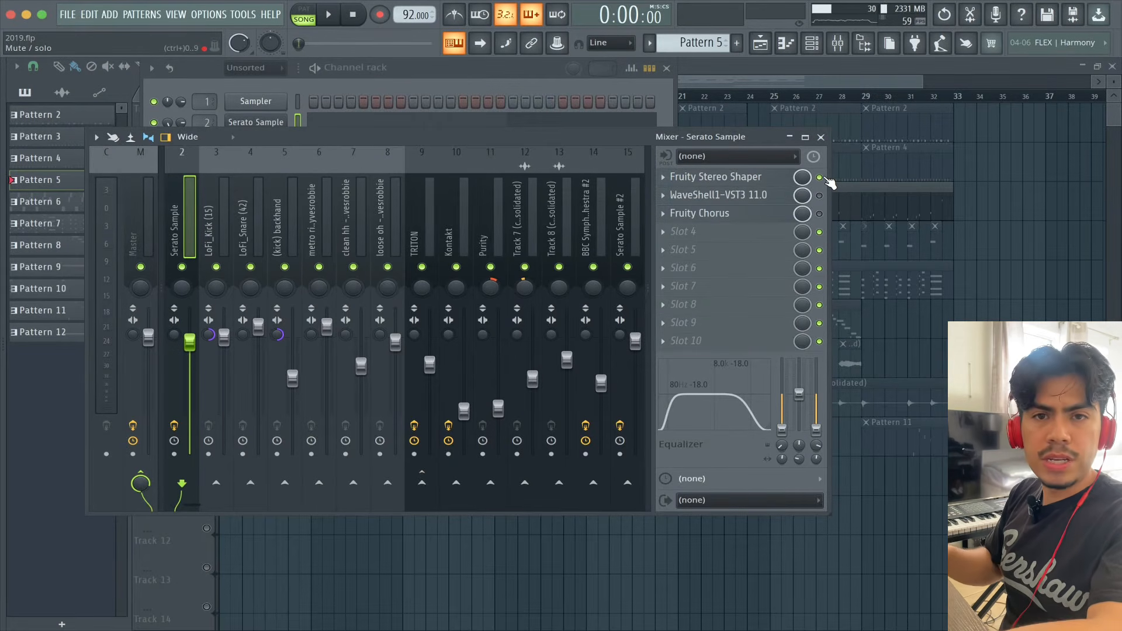
{"action": "left_click", "coordinate": [759, 177]}
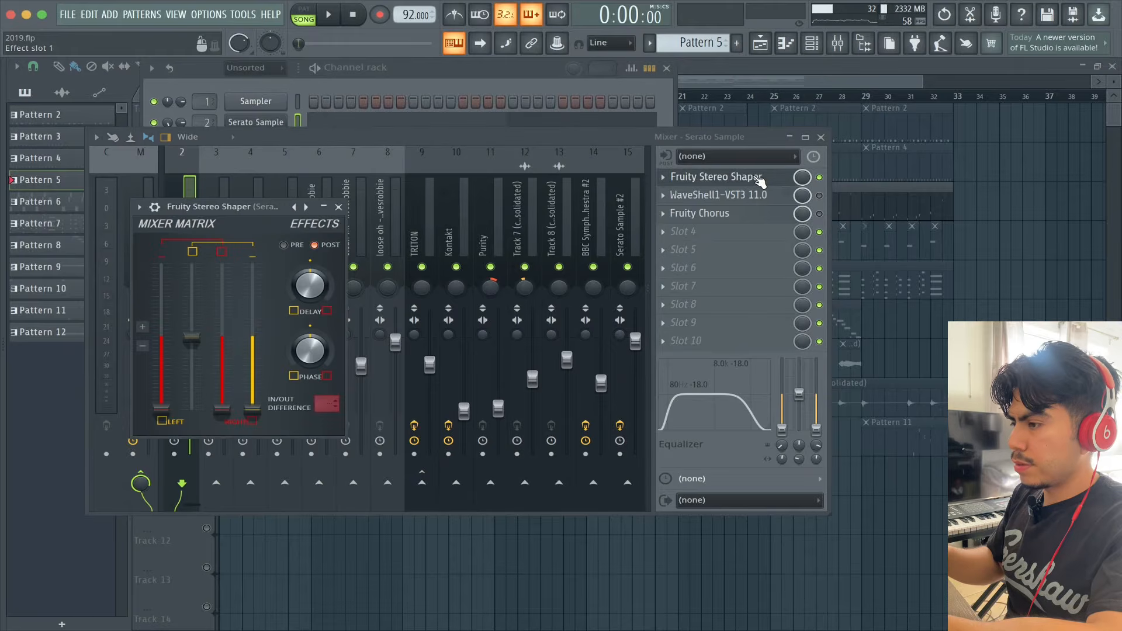
{"action": "key", "text": "space"}
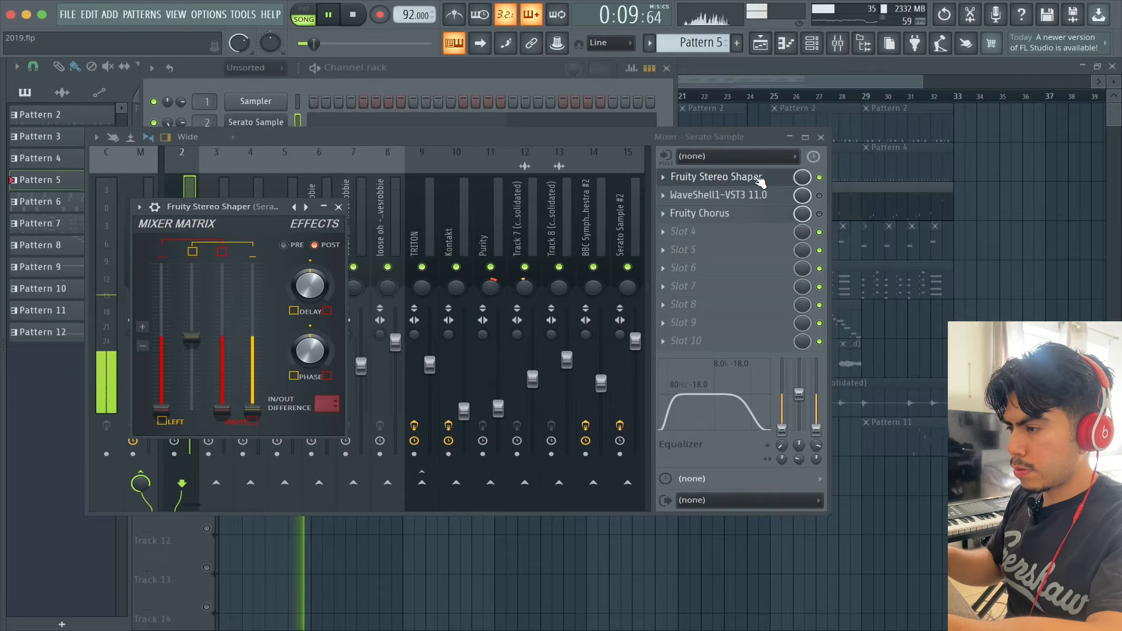
{"action": "key", "text": "space"}
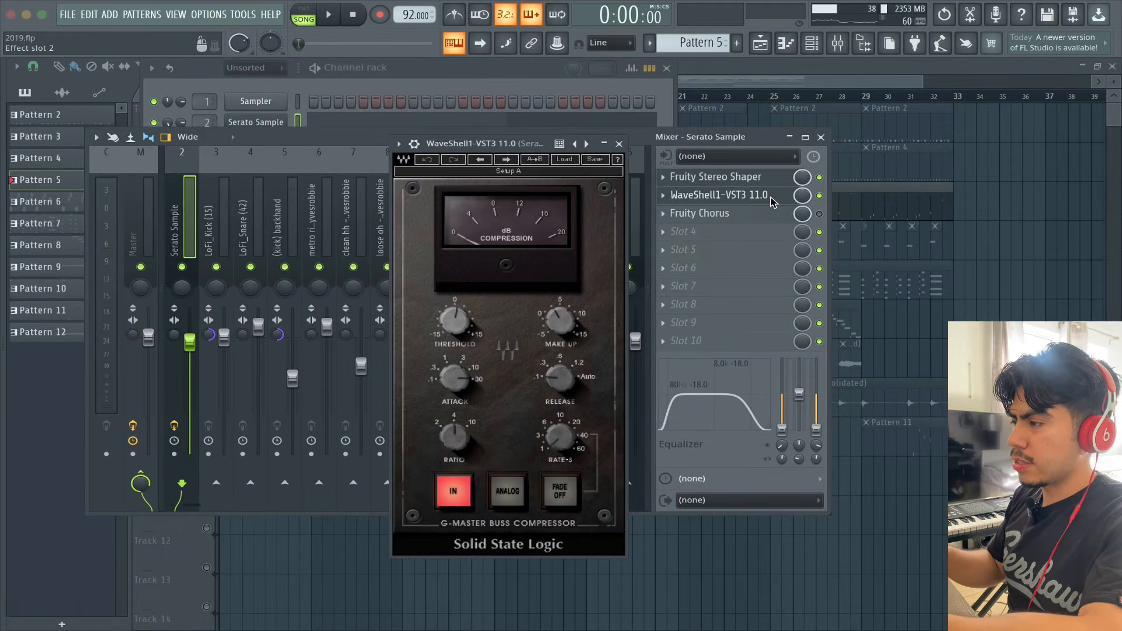
Step: Play the sample through the G-Master Buss Compressor, and open Fruity Chorus and play the sample with it enabled
{"action": "key", "text": "space"}
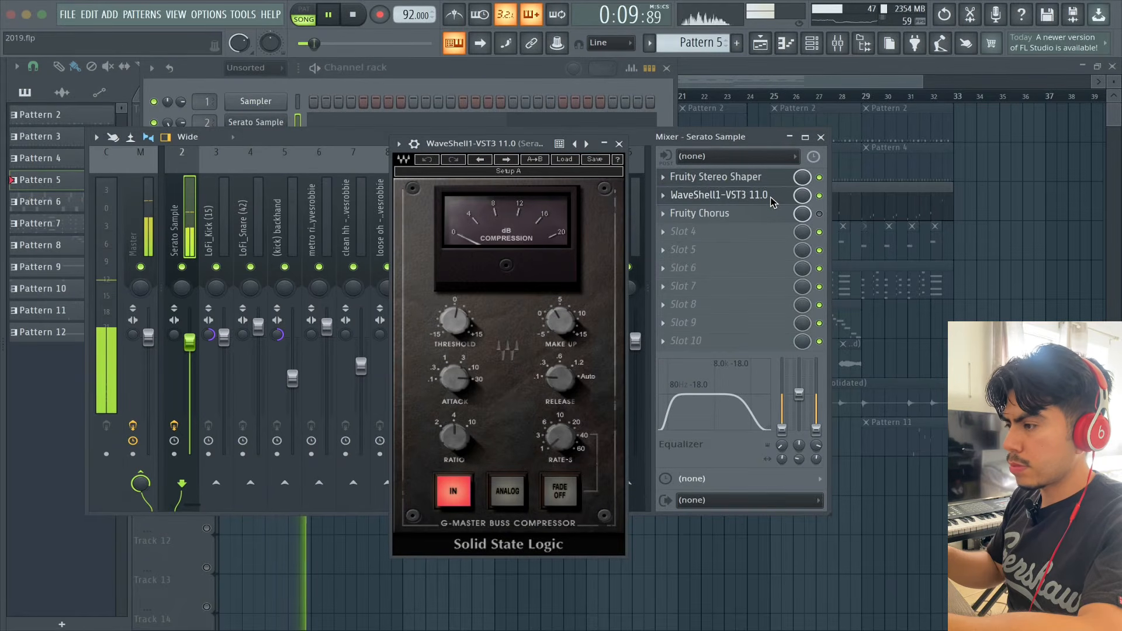
{"action": "key", "text": "space"}
{"action": "left_click", "coordinate": [767, 216]}
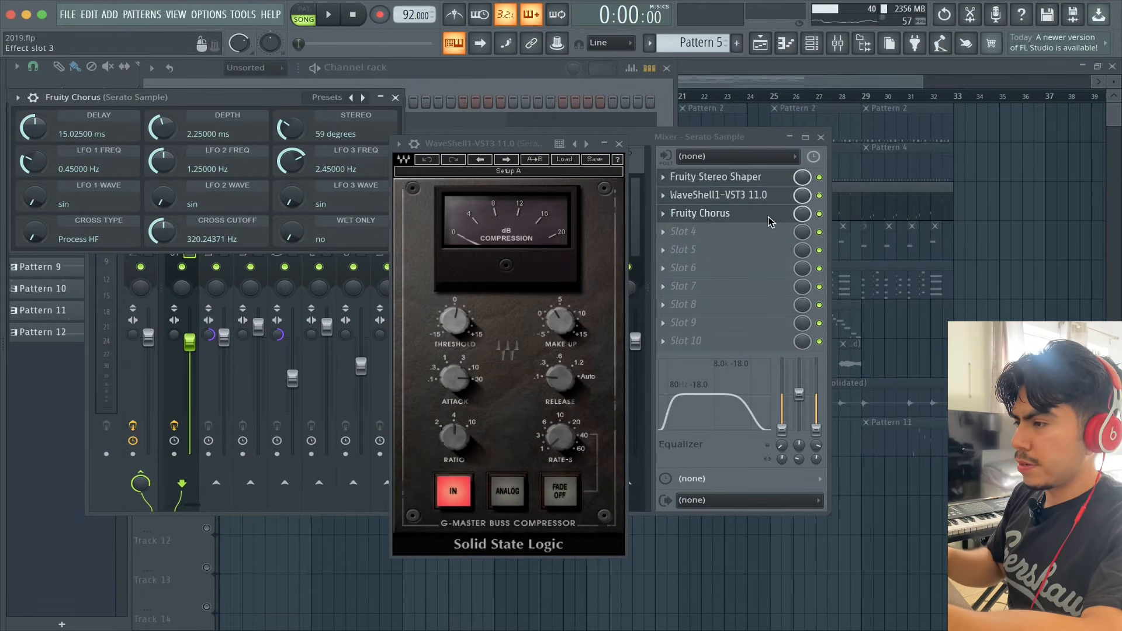
{"action": "key", "text": "space"}
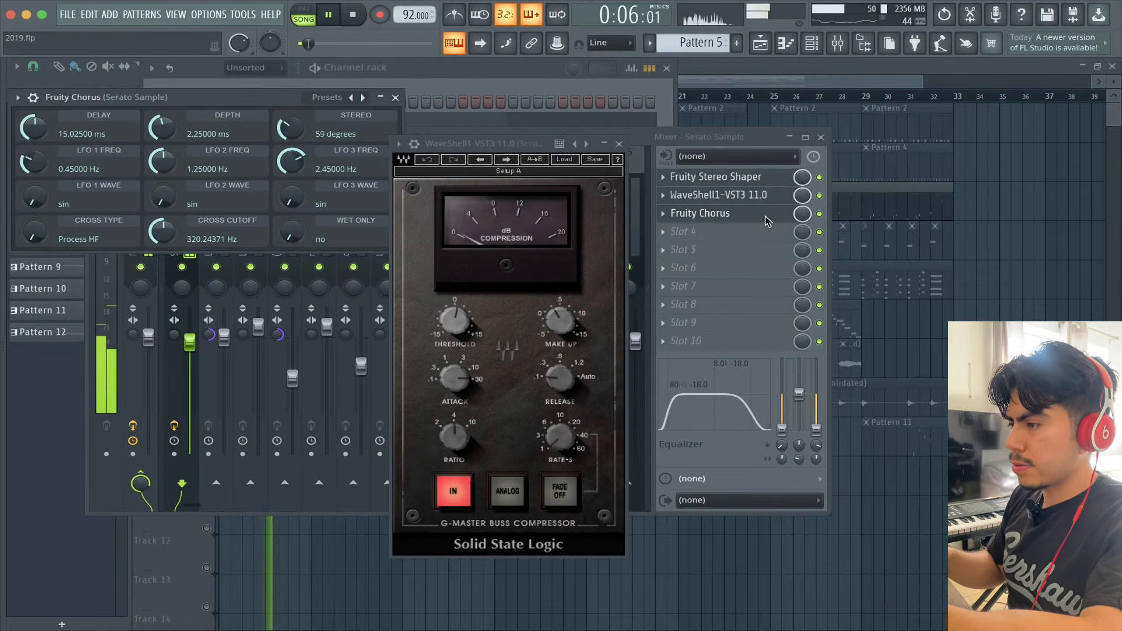
{"action": "left_click", "coordinate": [619, 143]}
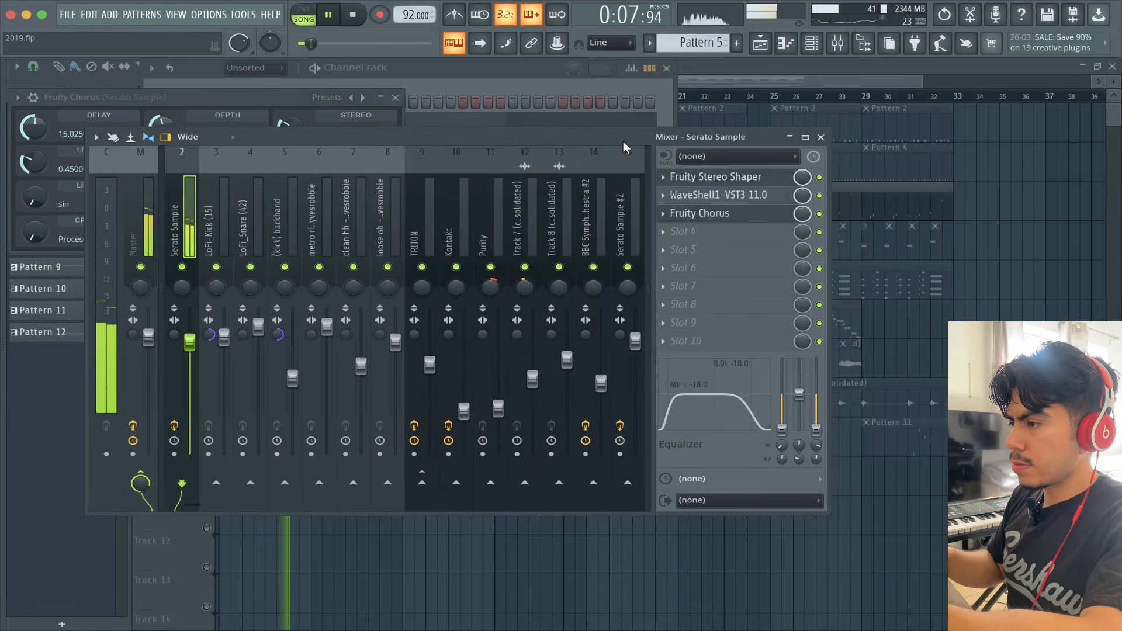
{"action": "left_click_drag", "start_coordinate": [275, 97], "coordinate": [342, 100]}
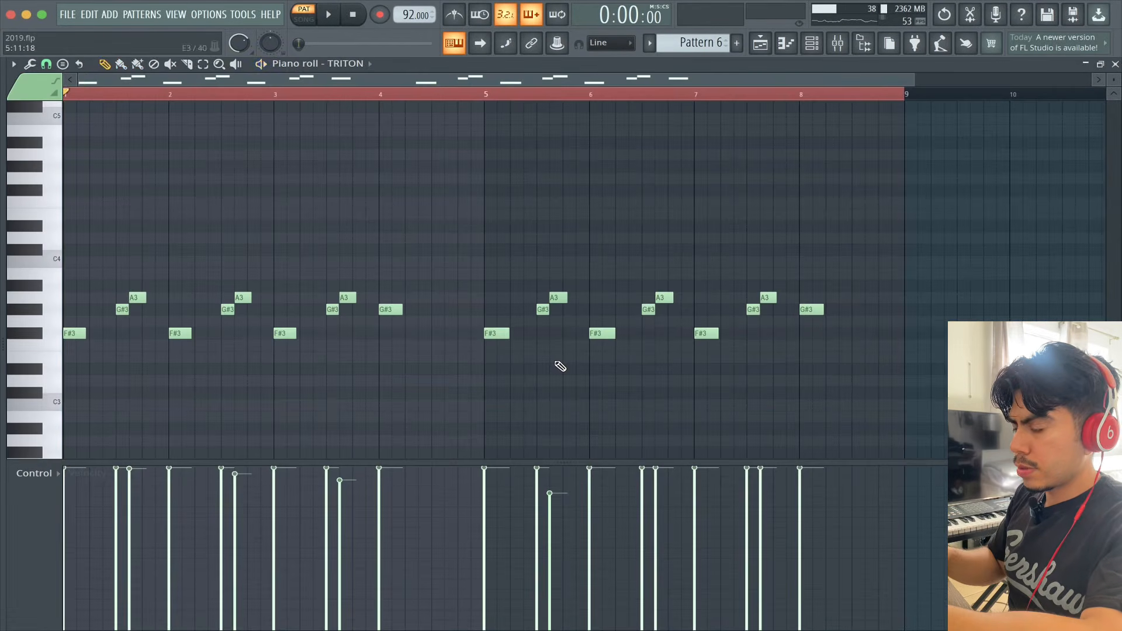
Step: Play Pattern 6's TRITON part in the piano roll, and the Track 7 and Track 8 audio clips each soloed
{"action": "key", "text": "space"}
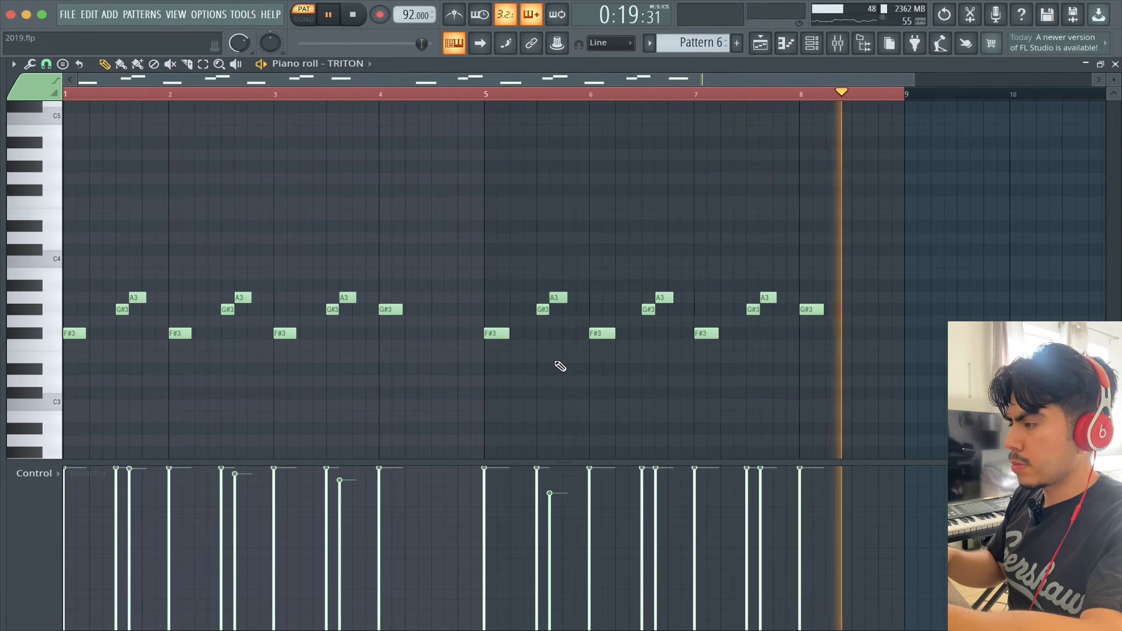
{"action": "key", "text": "space"}
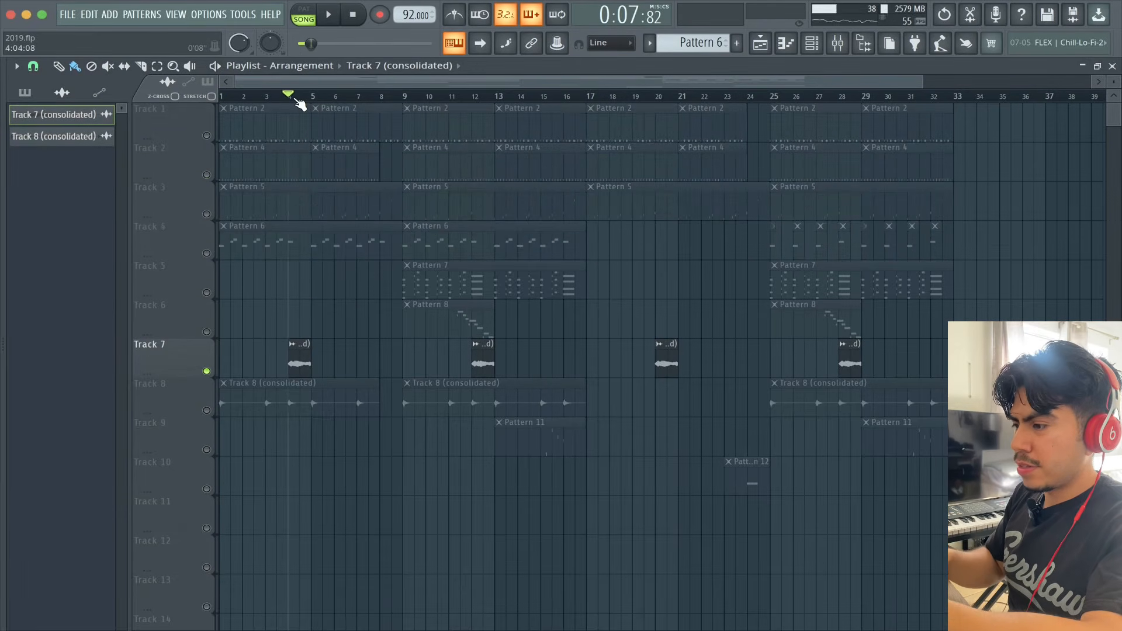
{"action": "key", "text": "space"}
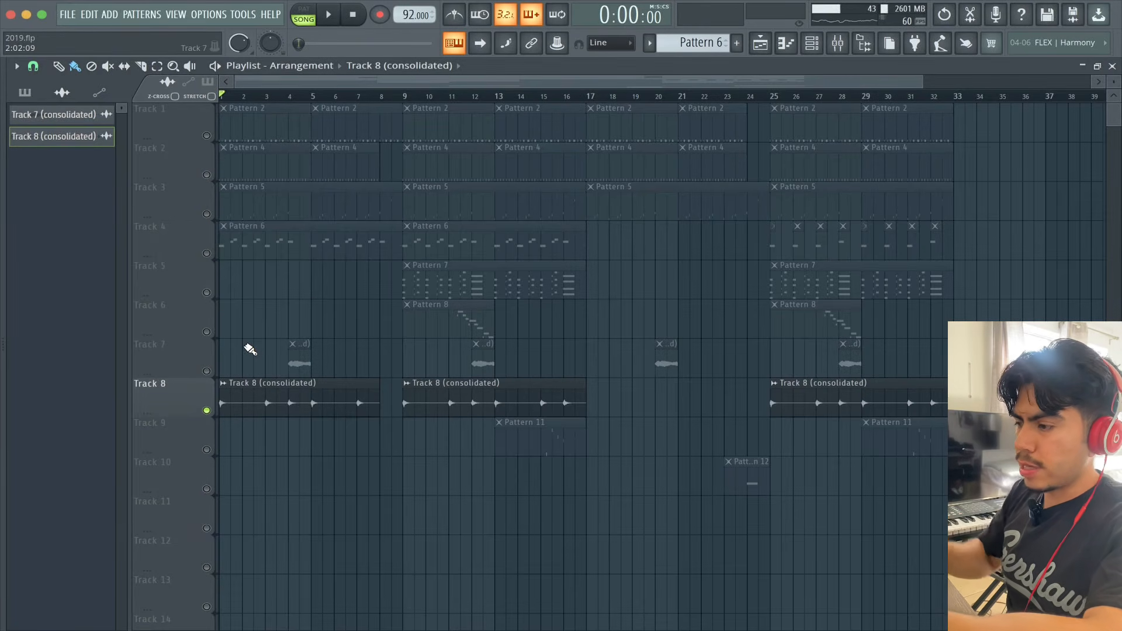
{"action": "key", "text": "space"}
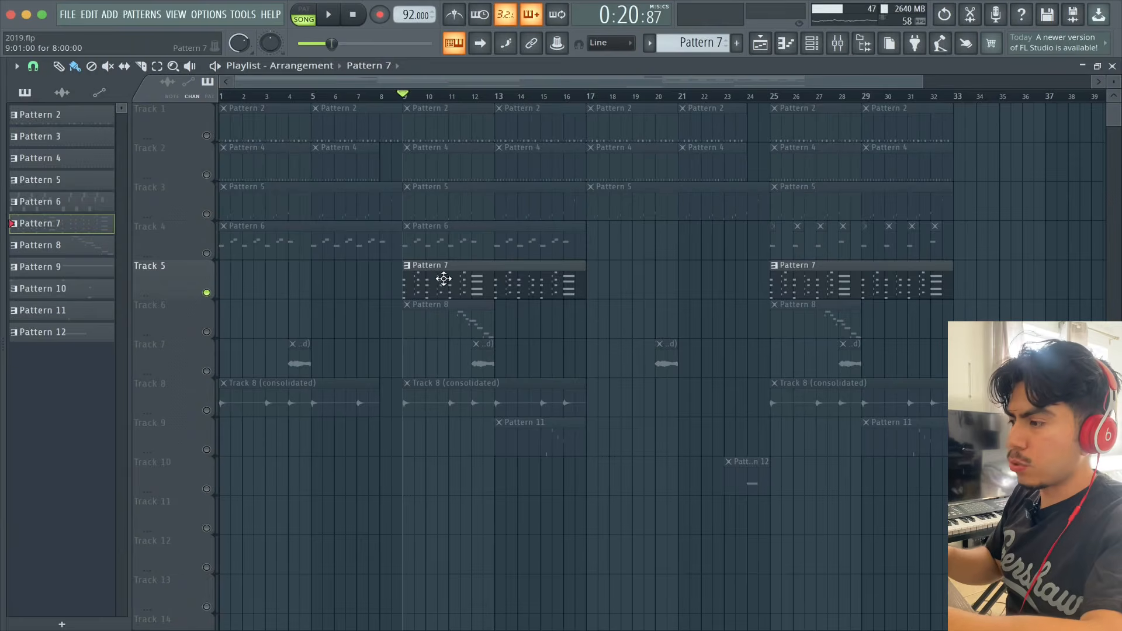
Step: Open the Pattern 7 clip at bar 9 on Track 5 and play its part
{"action": "double_click", "coordinate": [445, 281]}
{"action": "key", "text": "space"}
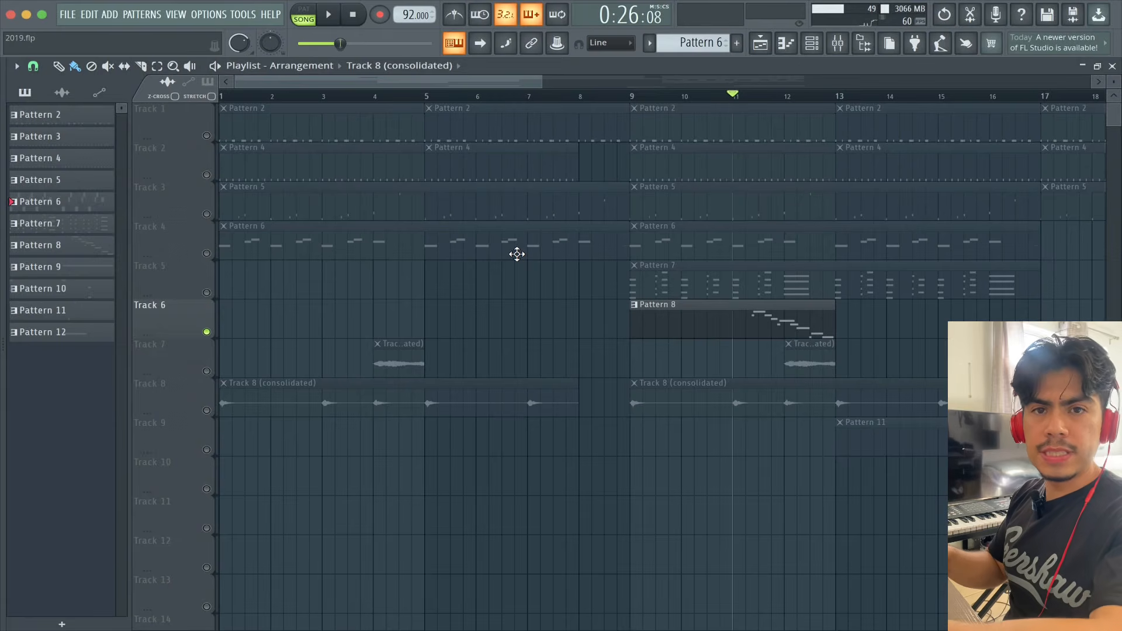
Step: Play the soloed Pattern 8 clip on Track 6 and Pattern 11's BBC Symphony Orchestra part, including a look at its Tape MELLO-FI effect
{"action": "key", "text": "space"}
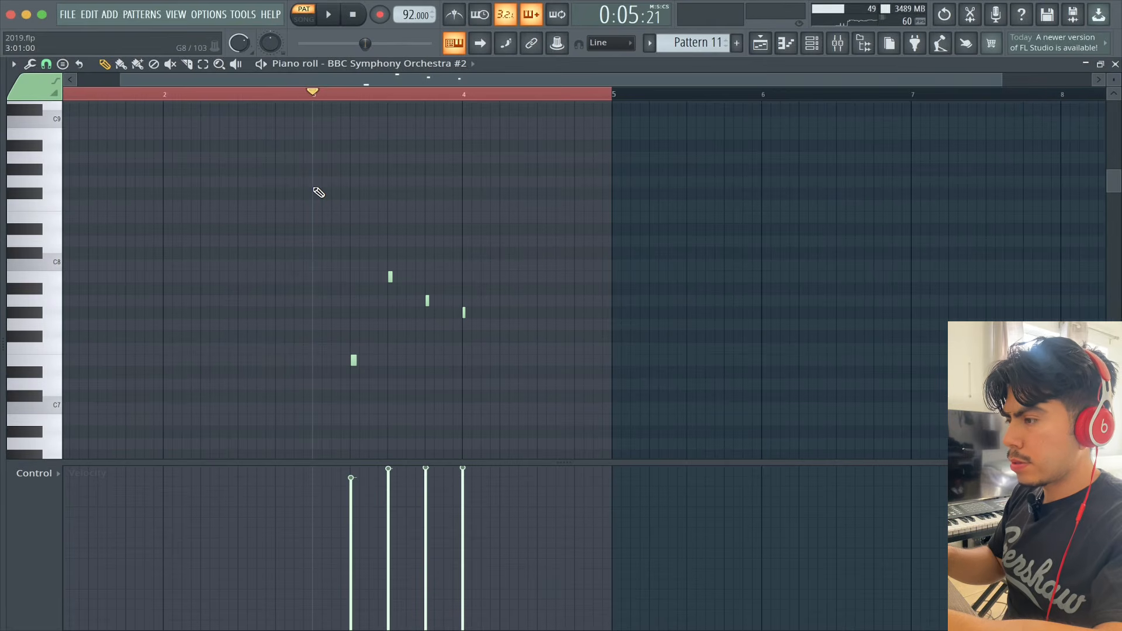
{"action": "key", "text": "space"}
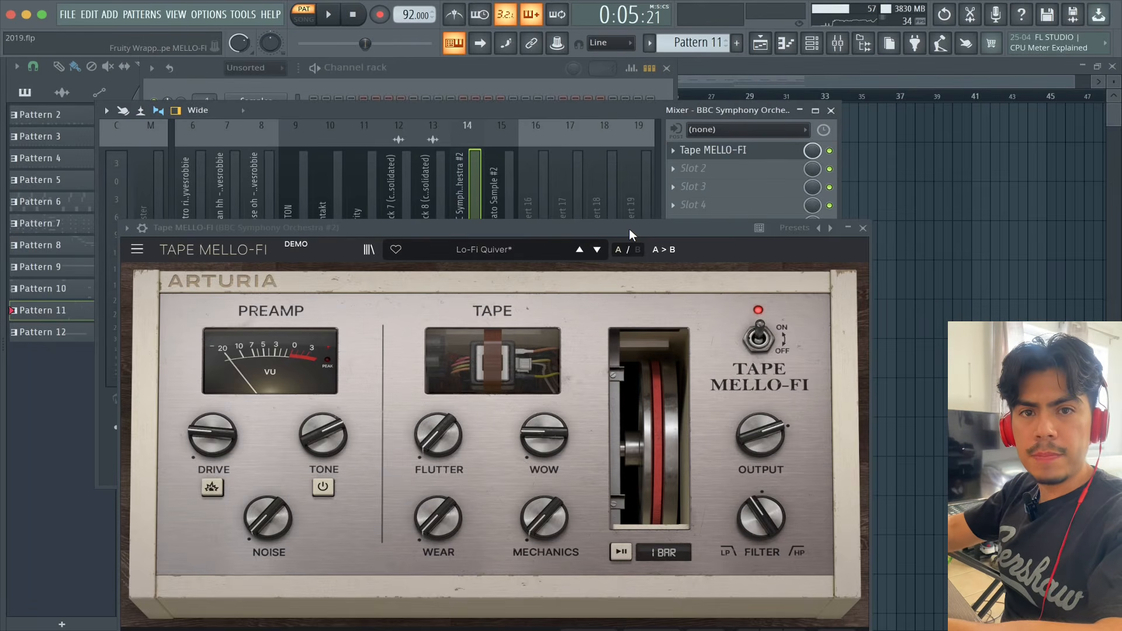
{"action": "left_click_drag", "start_coordinate": [629, 229], "coordinate": [632, 225]}
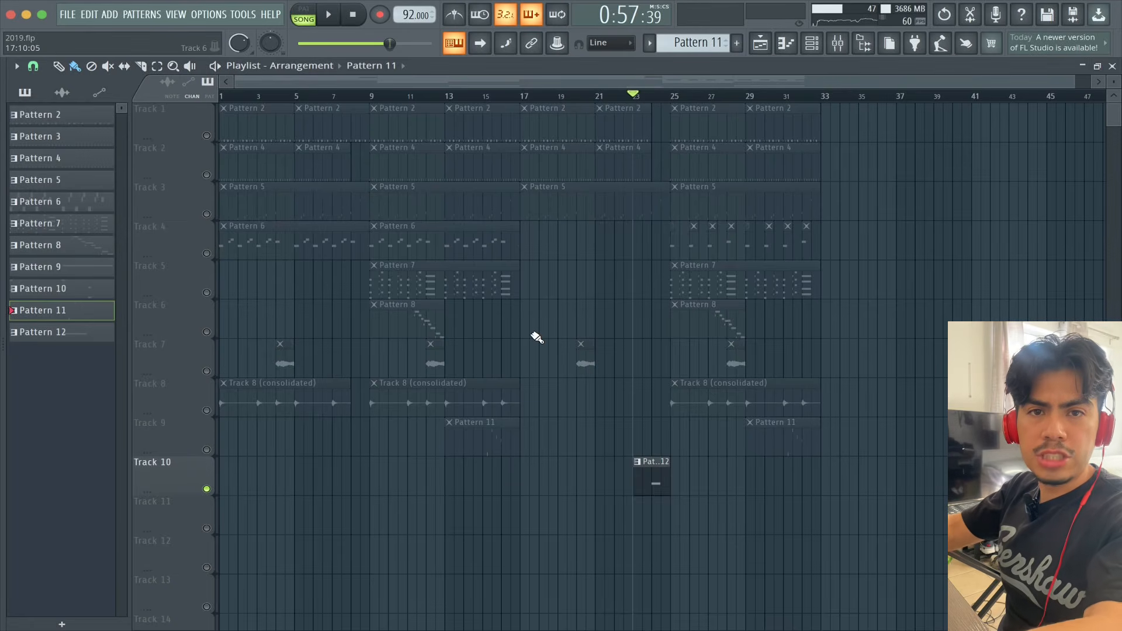
Step: Play the soloed Pattern 12 clip on Track 10 with its mixer track shown, and open the WaveShell1-VST3 11.0 effect on Serato Sample #2
{"action": "key", "text": "F9"}
{"action": "key", "text": "space"}
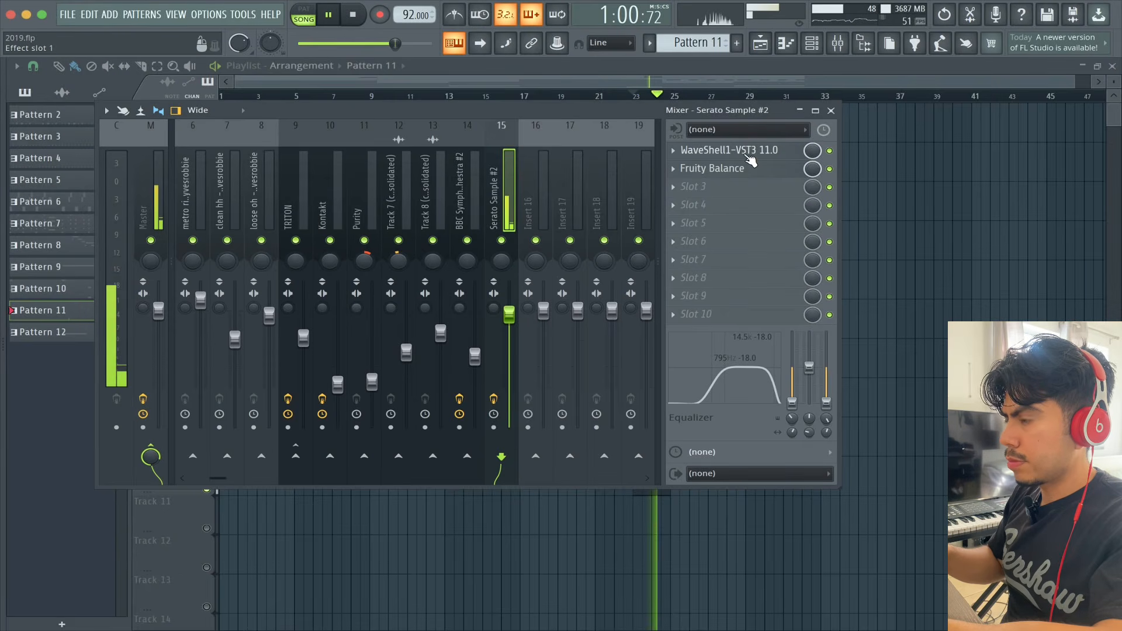
{"action": "key", "text": "space"}
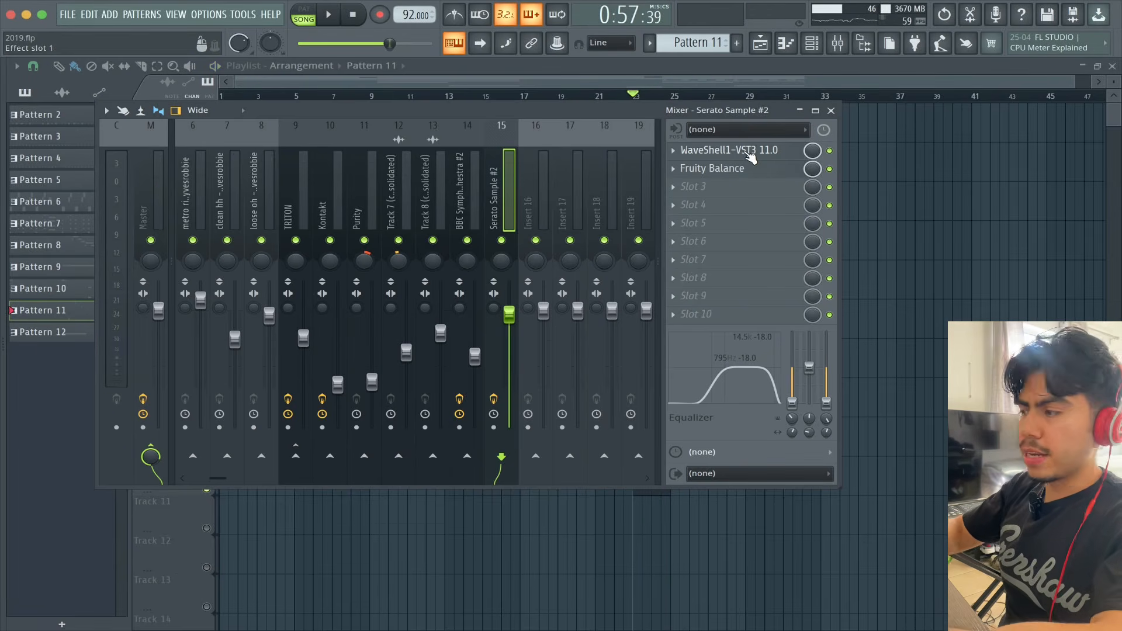
{"action": "left_click", "coordinate": [750, 153]}
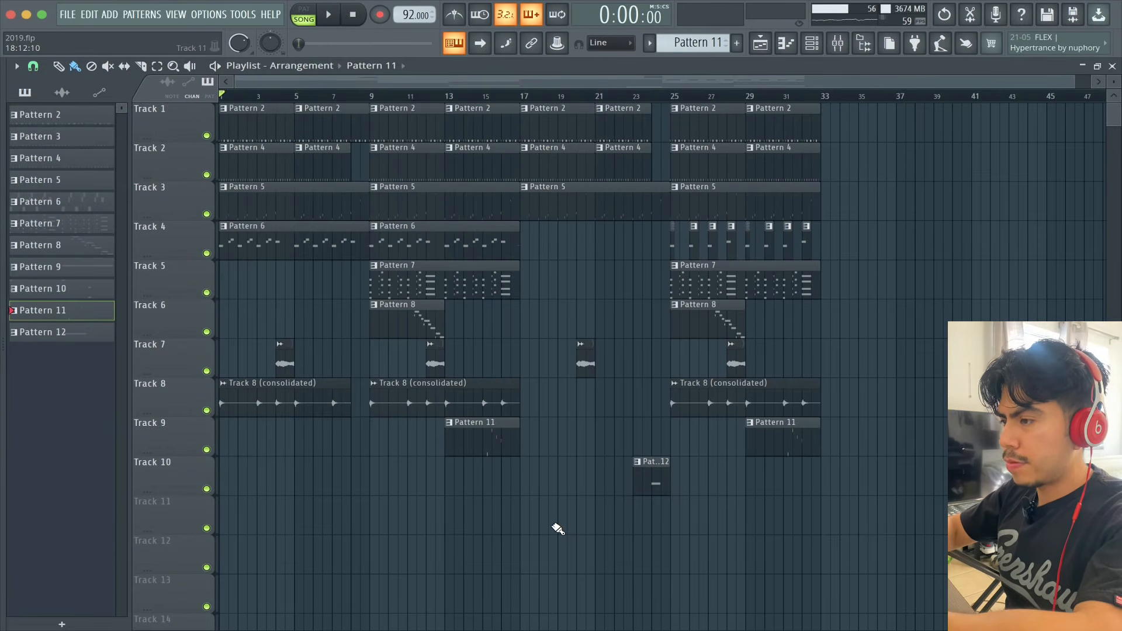
Step: Play the full arrangement from bar 1 with all tracks unmuted
{"action": "key", "text": "space"}
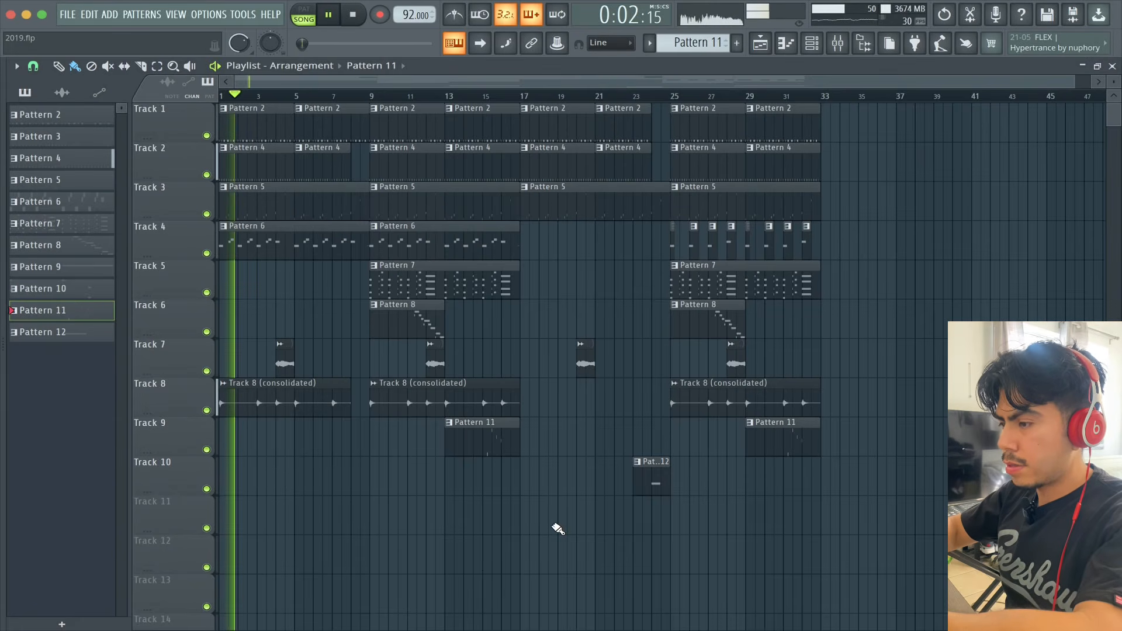